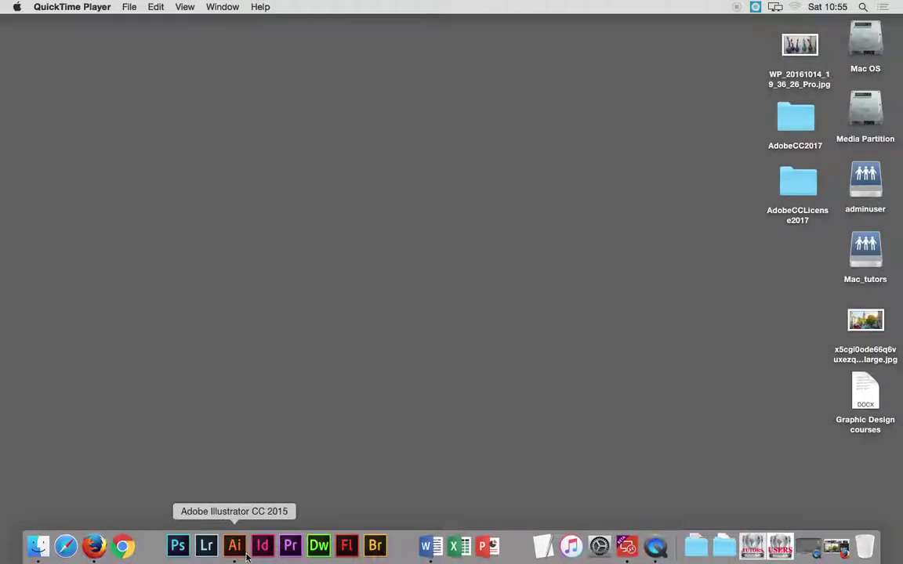
# - Create a new A4 landscape document, 297 by 210 mm
pyautogui.click(110, 7)
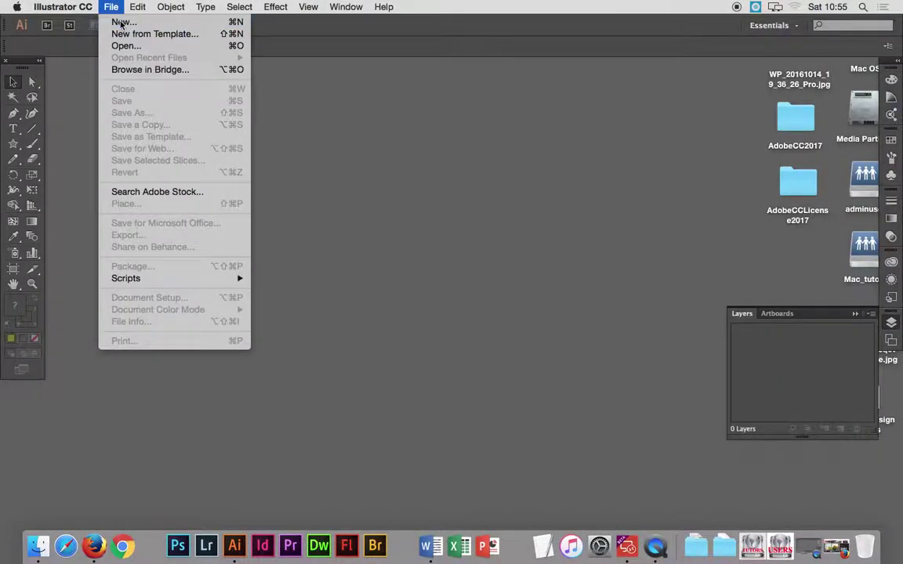
pyautogui.click(117, 21)
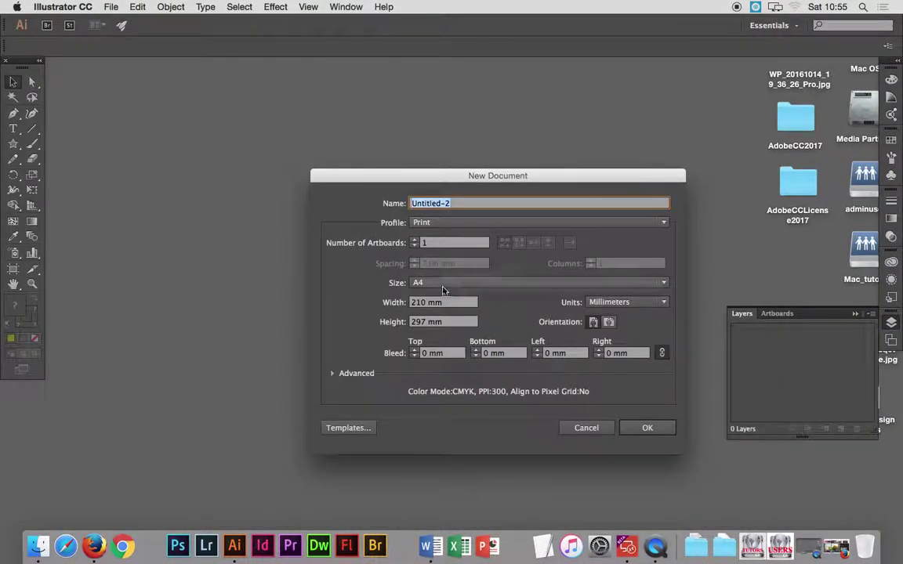
pyautogui.click(609, 322)
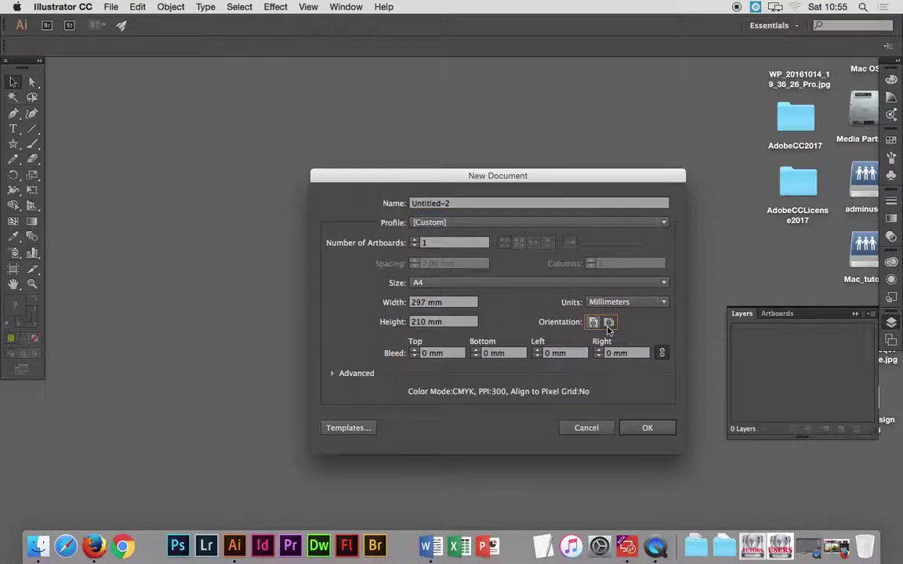
pyautogui.click(637, 428)
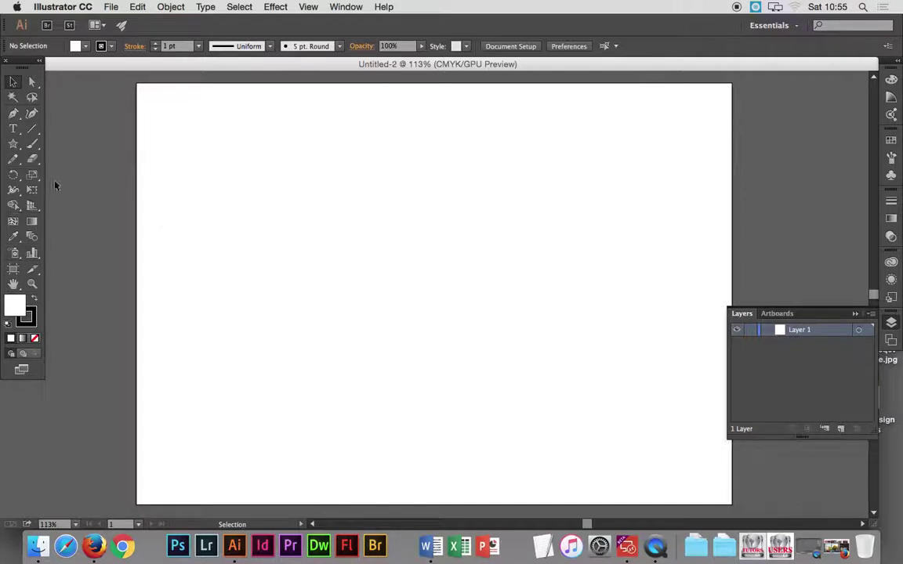
pyautogui.click(110, 7)
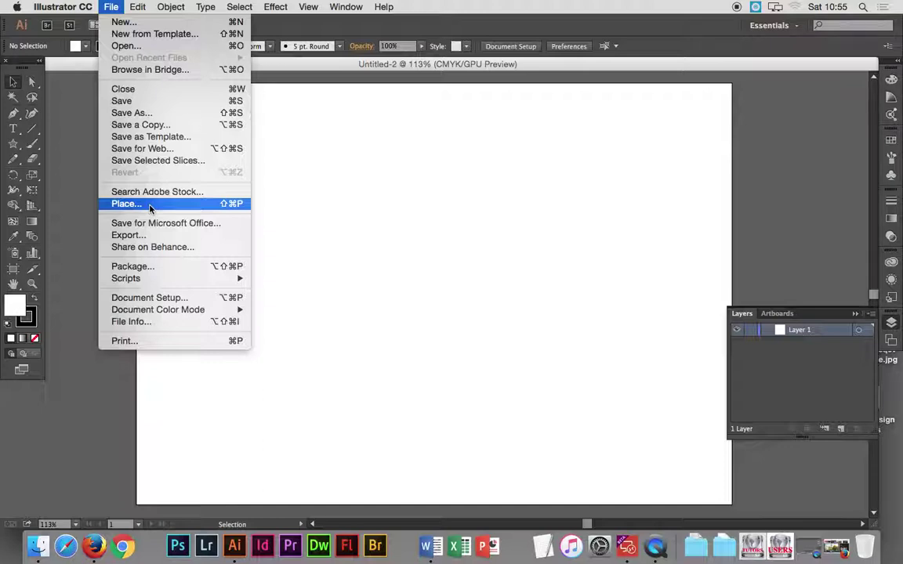
# - Place the London street photo jpg into the document
pyautogui.click(151, 208)
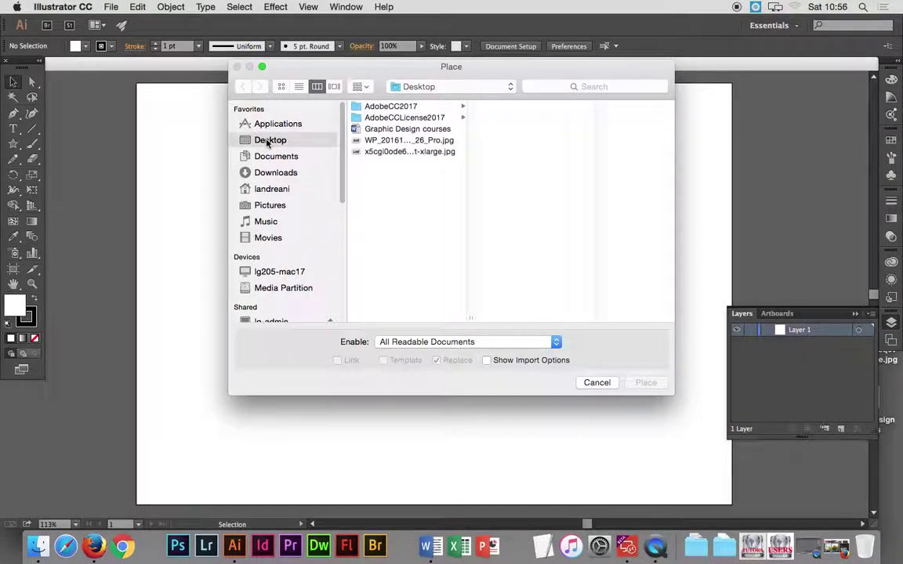
pyautogui.click(384, 140)
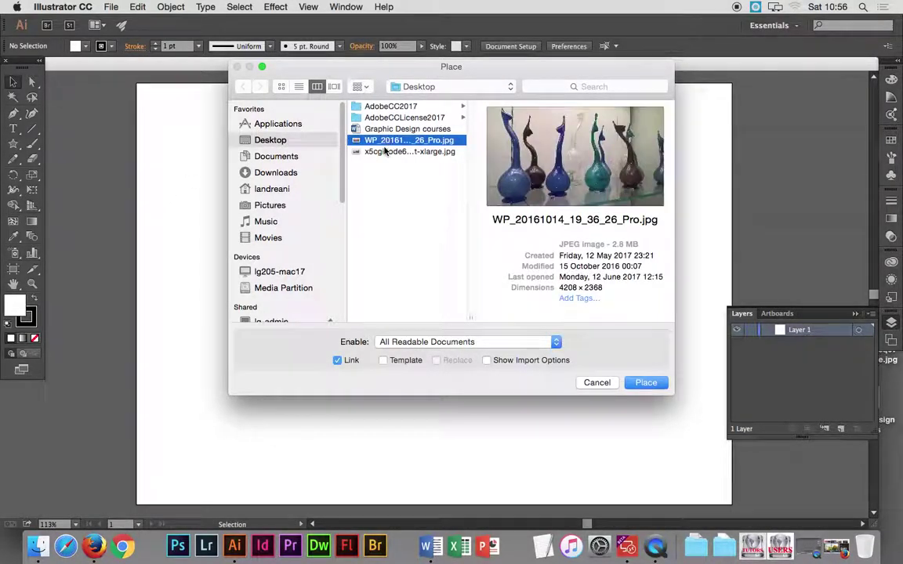
pyautogui.click(384, 152)
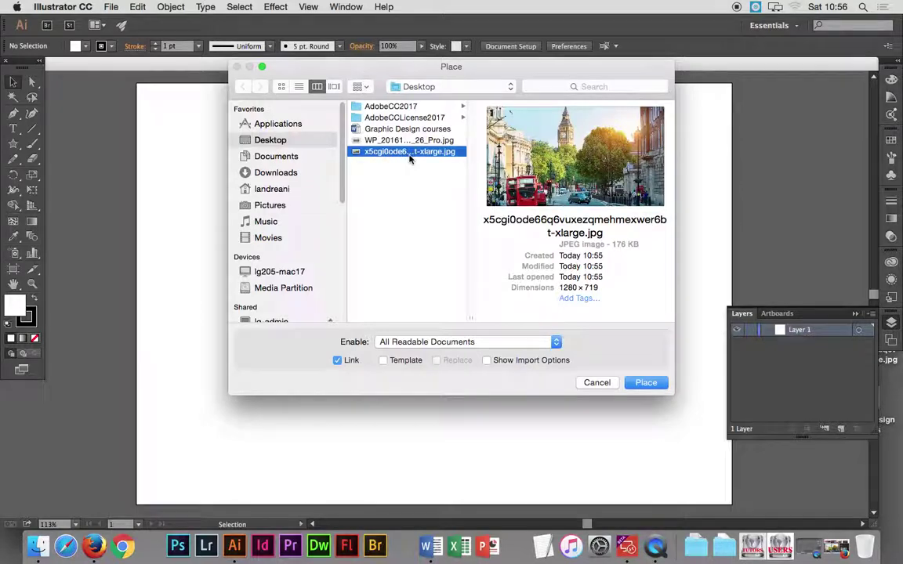
pyautogui.click(644, 382)
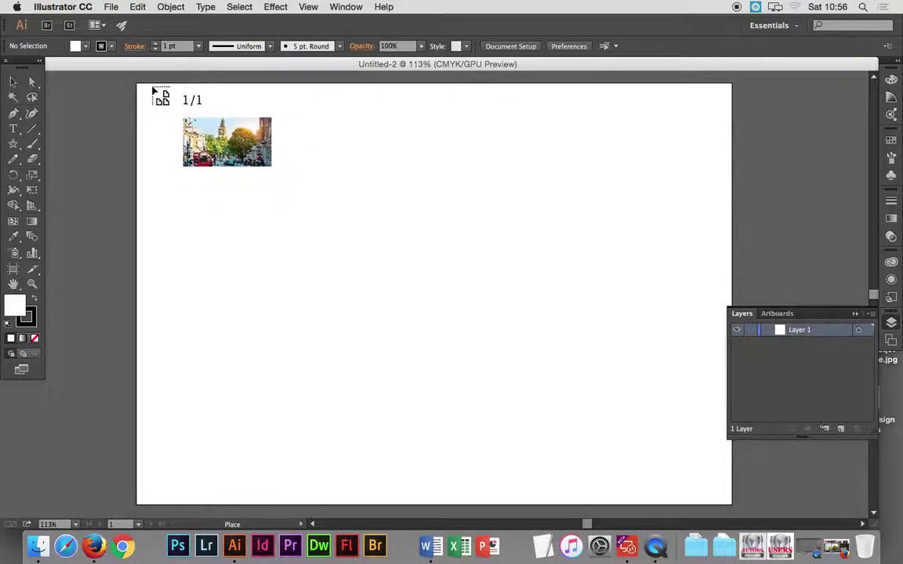
# - Stretch the photo across the artboard width, lower it below the top edge, and add a new layer
pyautogui.moveTo(152, 89)
pyautogui.mouseDown()
pyautogui.moveTo(525, 312)
pyautogui.moveTo(732, 466)
pyautogui.mouseUp()
pyautogui.moveTo(572, 284); pyautogui.dragTo(571, 320)
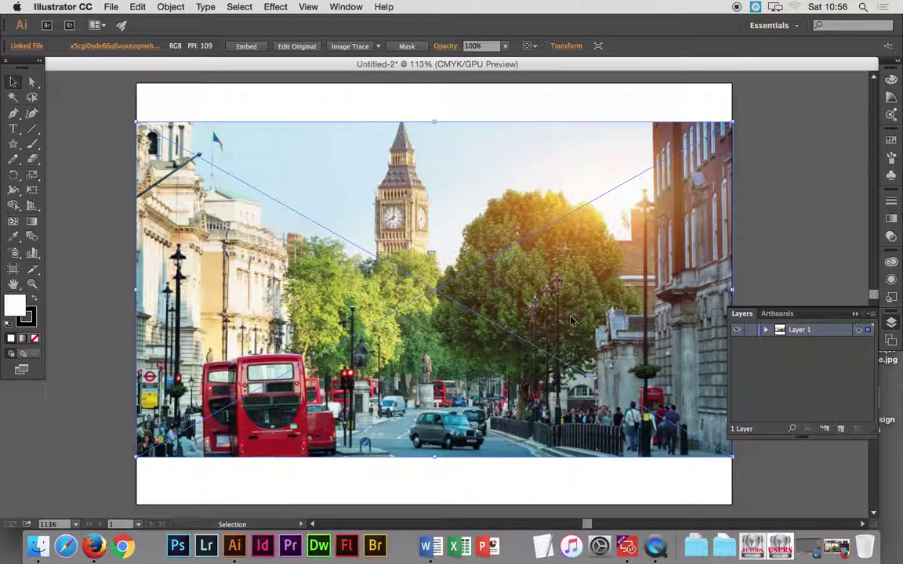
pyautogui.click(759, 278)
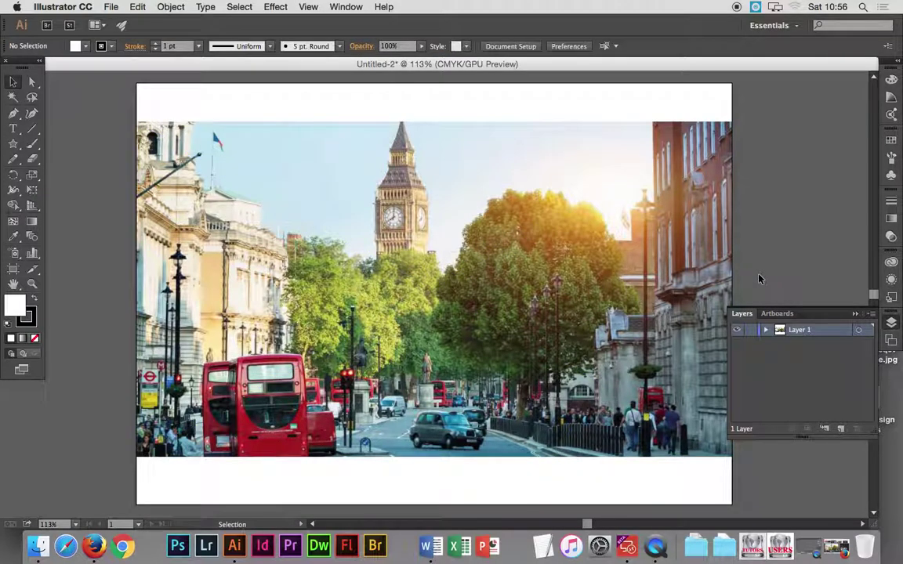
pyautogui.click(841, 433)
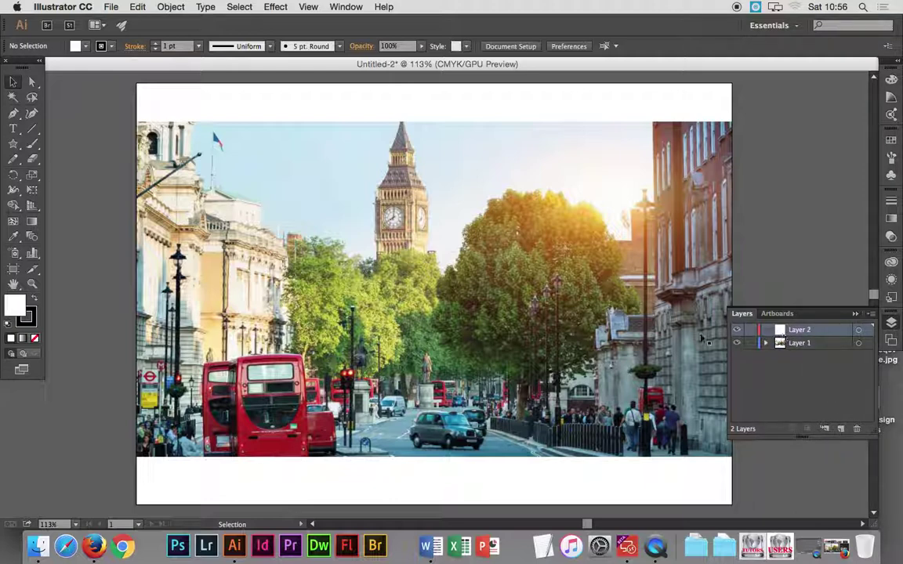
# - Draw a white star over the photo and move it right and down
pyautogui.click(12, 145)
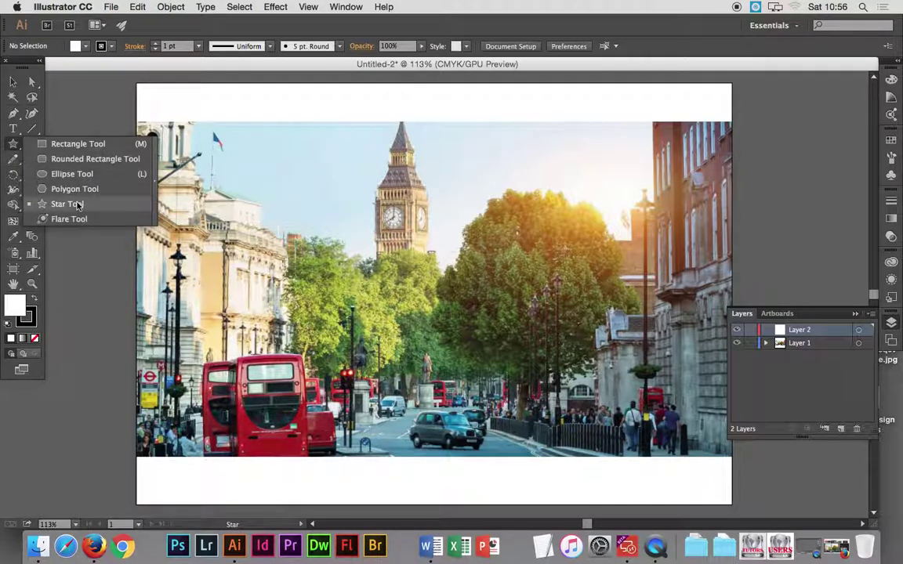
pyautogui.click(77, 205)
pyautogui.moveTo(248, 216)
pyautogui.mouseDown()
pyautogui.moveTo(416, 324)
pyautogui.moveTo(430, 345)
pyautogui.mouseUp()
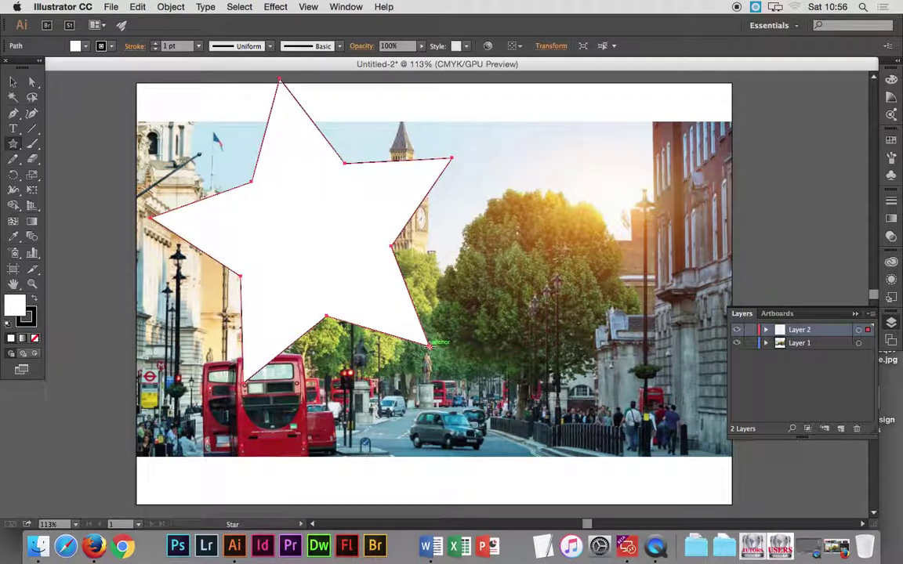
pyautogui.click(12, 82)
pyautogui.moveTo(287, 252)
pyautogui.mouseDown()
pyautogui.moveTo(393, 305)
pyautogui.moveTo(384, 299)
pyautogui.mouseUp()
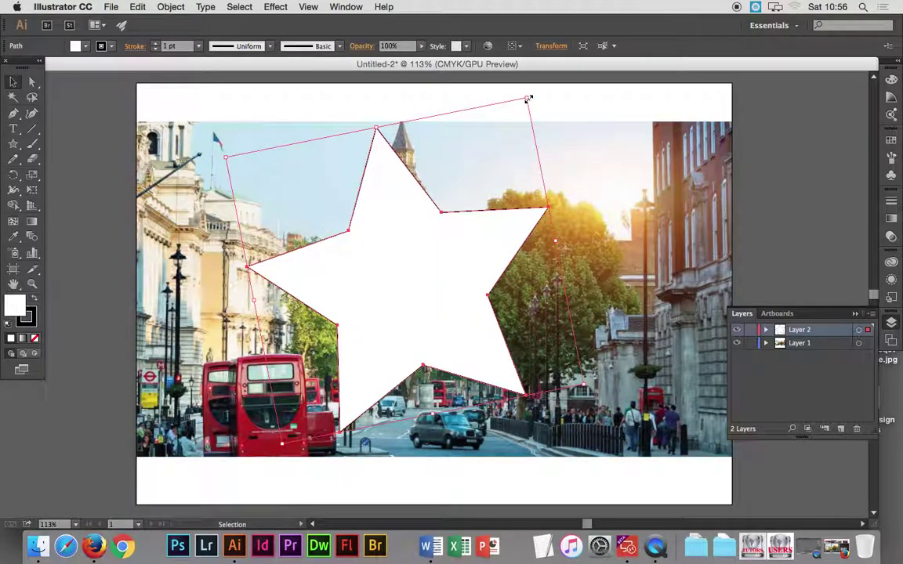
# - Enlarge and nudge the star down, then deselect and toggle Layer 2's visibility off and on
pyautogui.moveTo(528, 99); pyautogui.dragTo(548, 101)
pyautogui.scroll(-2, 489, 240)
pyautogui.moveTo(476, 267); pyautogui.dragTo(477, 298)
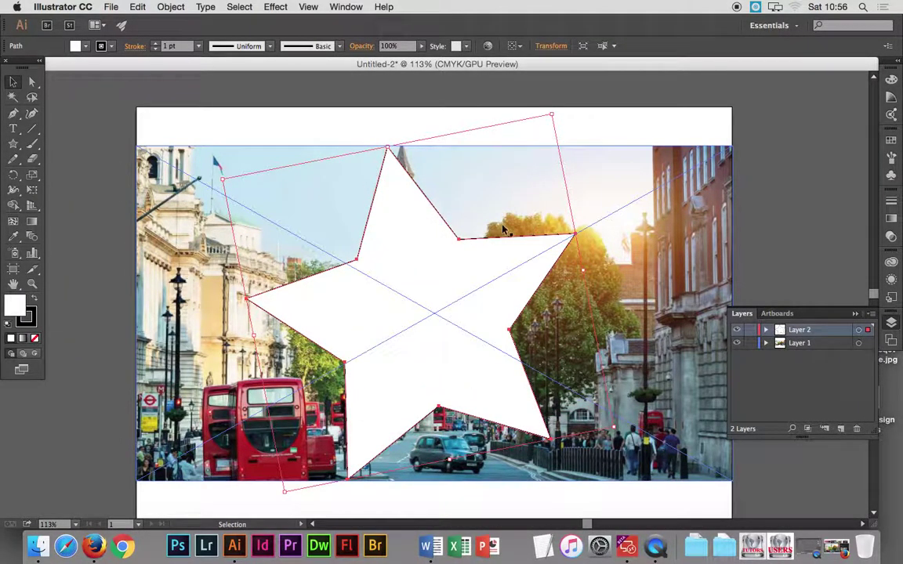
pyautogui.click(795, 275)
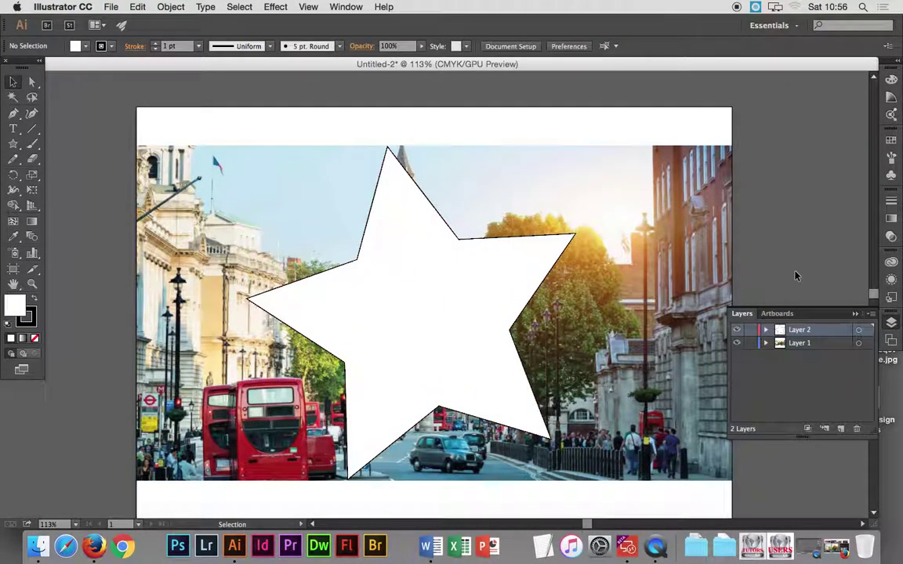
pyautogui.click(737, 329)
# - Hide and reshow the photo layer, then shift-select the photo and the star
pyautogui.click(737, 343)
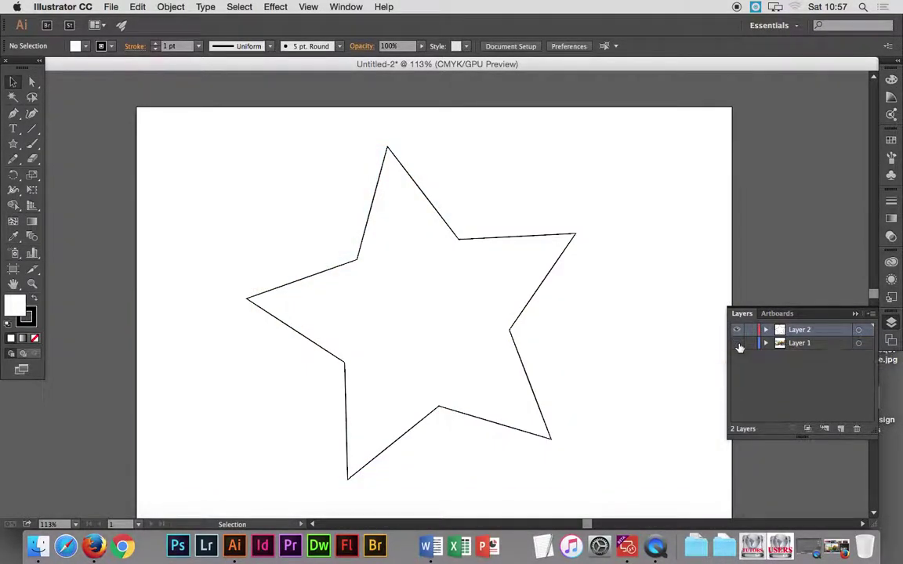
pyautogui.click(737, 344)
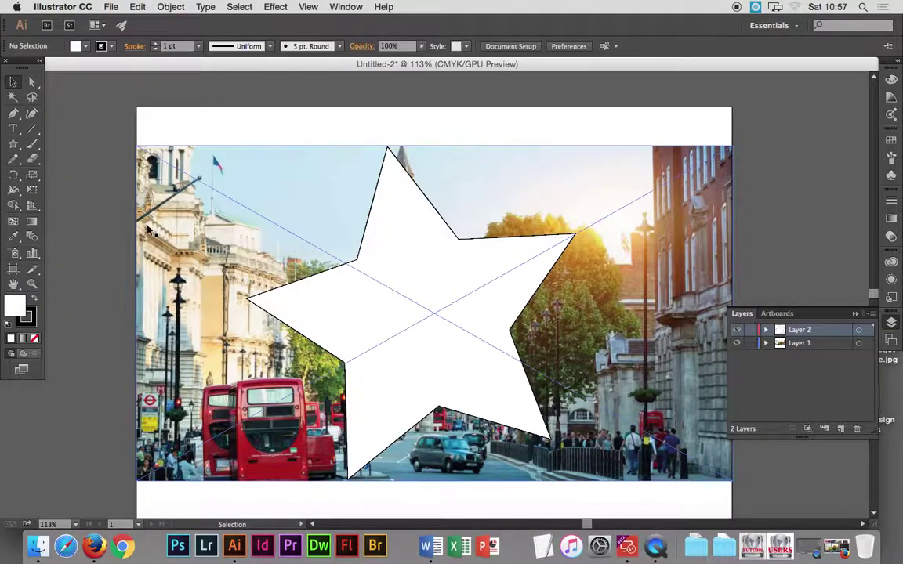
pyautogui.click(278, 239)
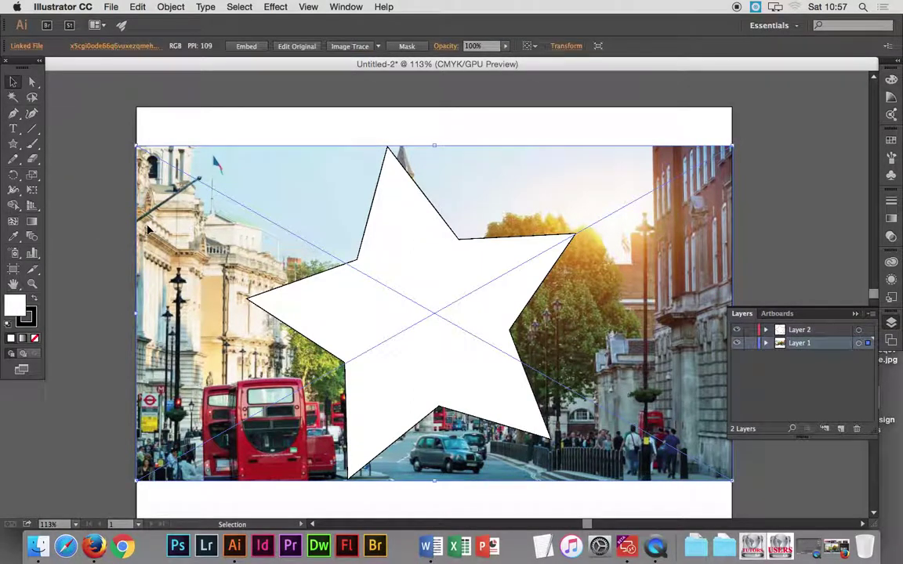
pyautogui.keyDown('shift'); pyautogui.click(360, 246); pyautogui.keyUp('shift')
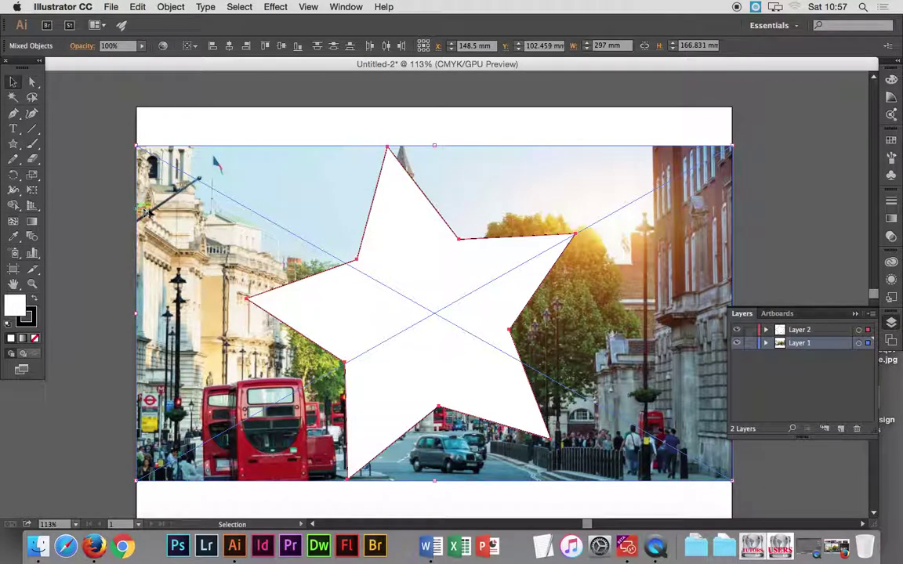
# - Clear the selection and marquee-drag across both the star and the photo
pyautogui.click(97, 210)
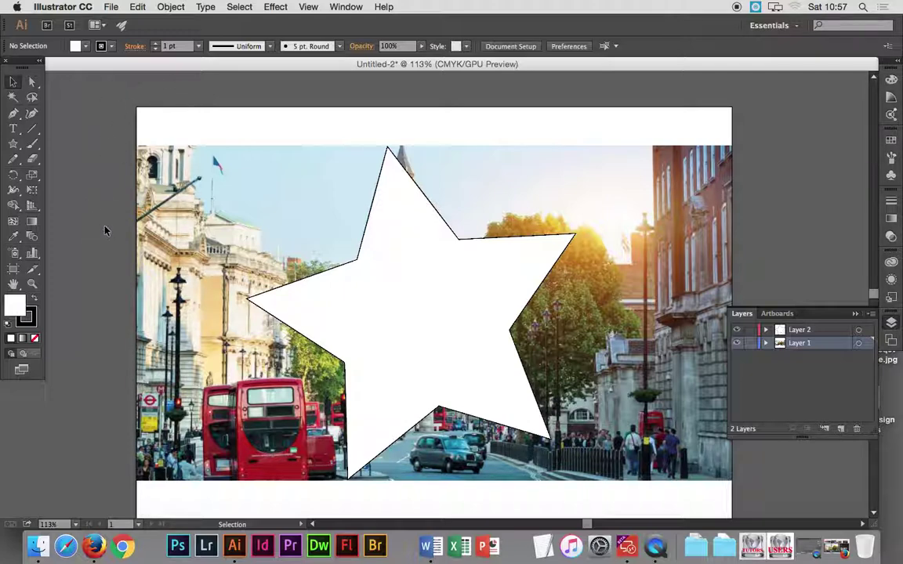
pyautogui.moveTo(105, 230); pyautogui.dragTo(650, 427)
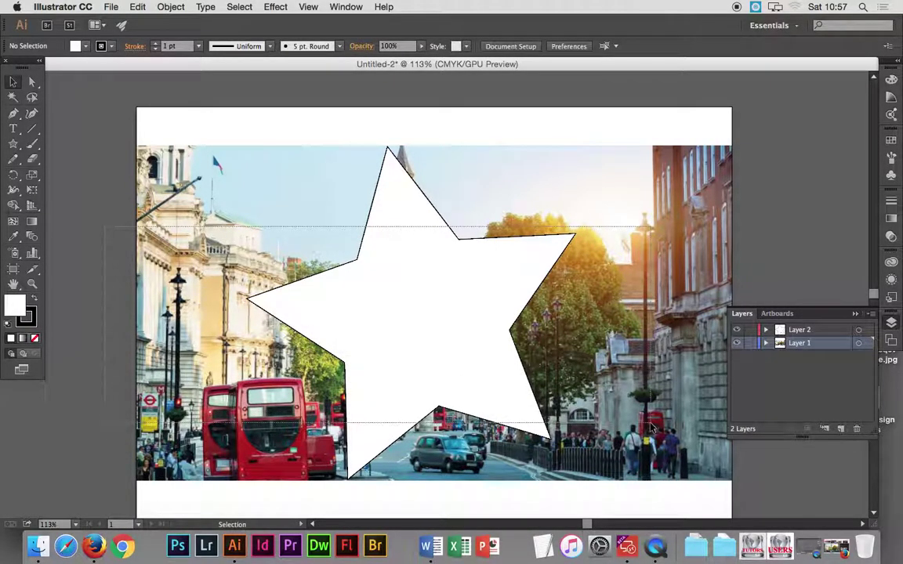
pyautogui.moveTo(651, 427); pyautogui.dragTo(770, 468)
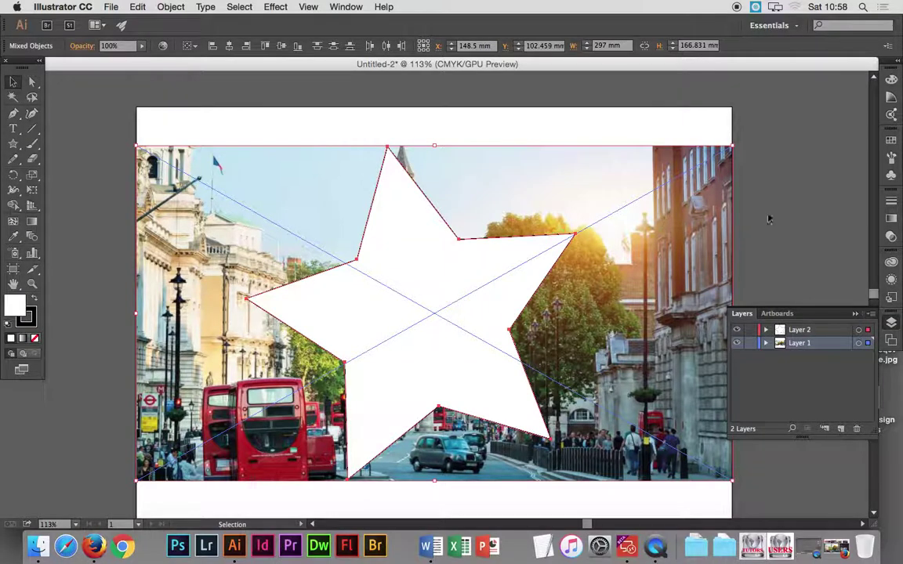
# - Select star and photo, apply Object > Clipping Mask > Make, then deselect to preview
pyautogui.click(788, 203)
pyautogui.moveTo(612, 188); pyautogui.dragTo(122, 402)
pyautogui.click(139, 7)
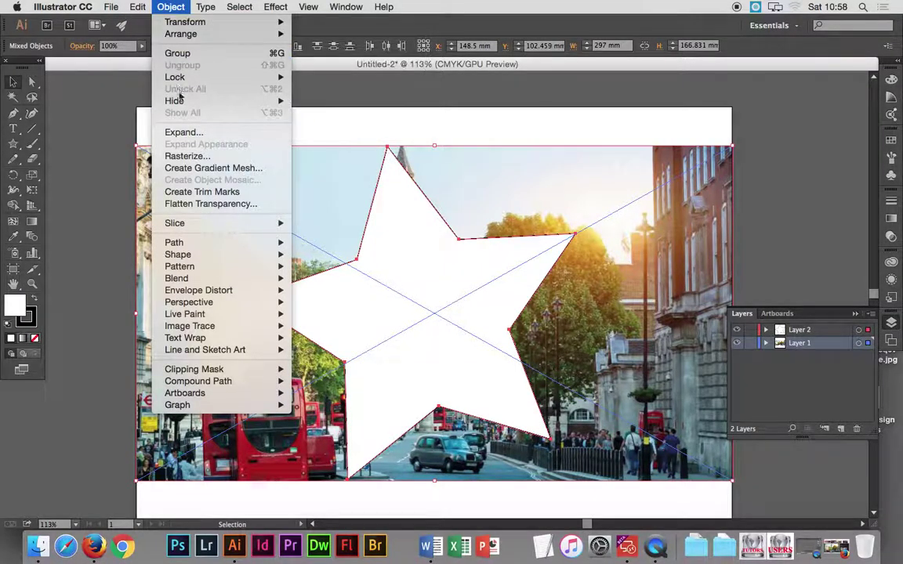
pyautogui.moveTo(195, 369)
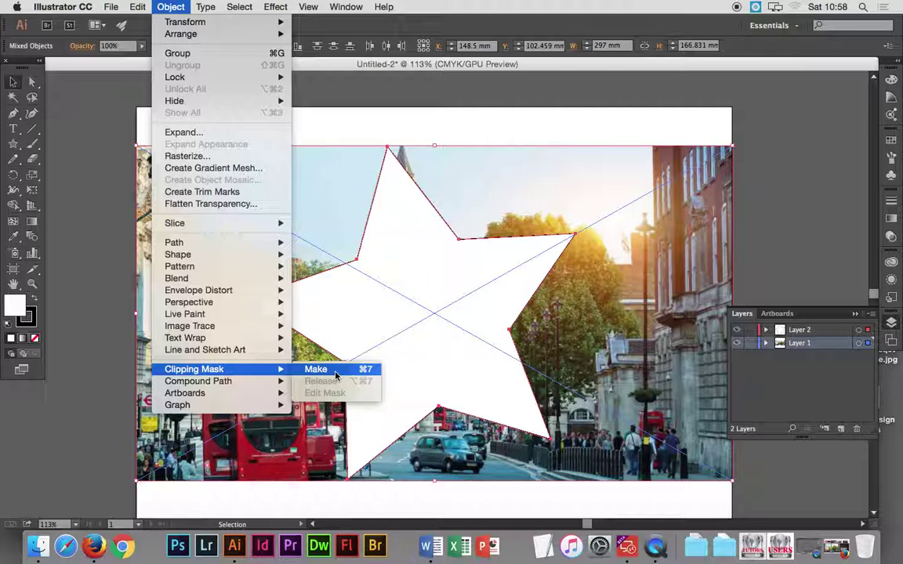
pyautogui.click(335, 377)
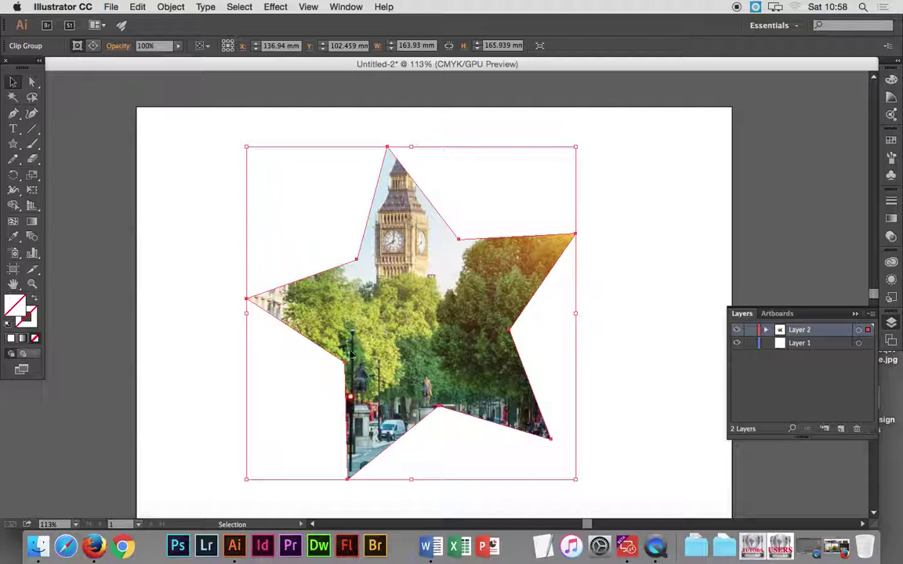
pyautogui.click(586, 359)
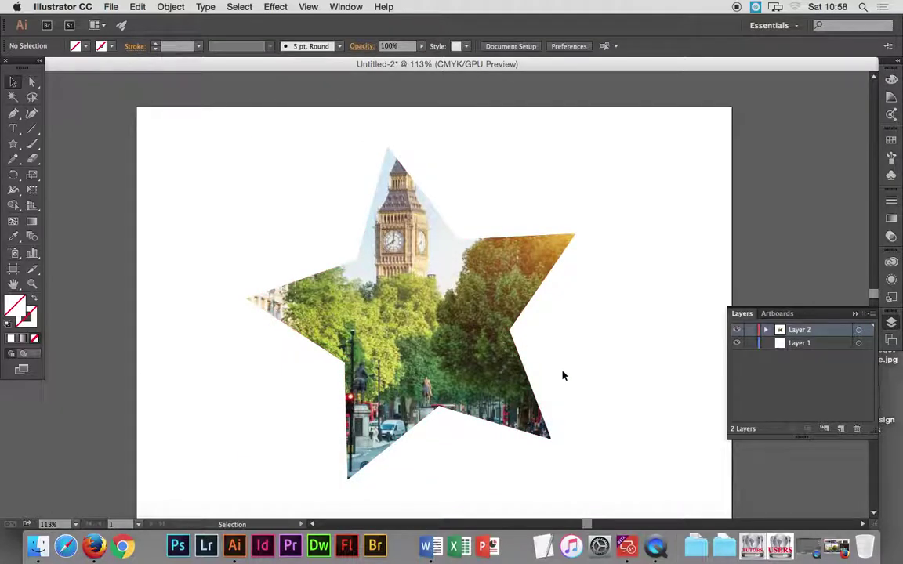
# - Select the star clip group and bring up Object > Clipping Mask options
pyautogui.click(513, 270)
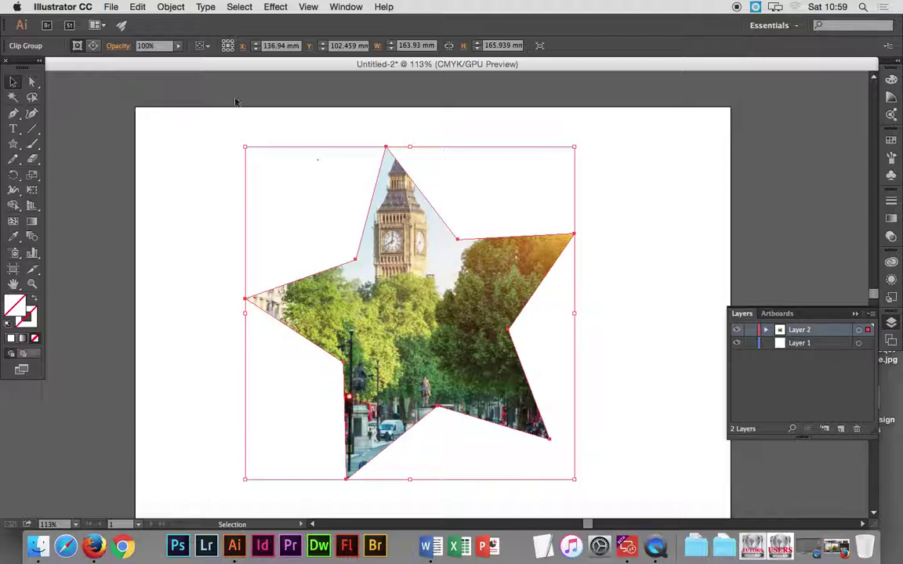
pyautogui.click(170, 6)
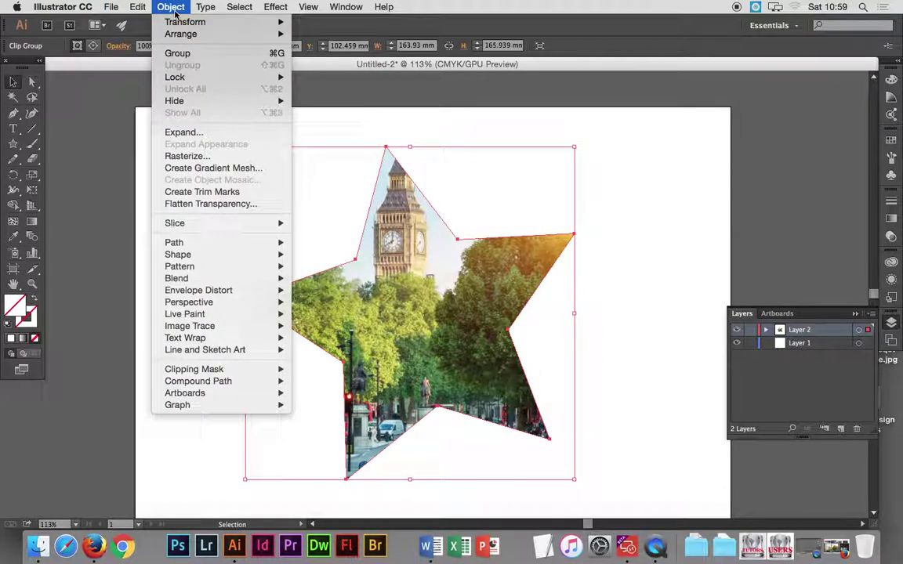
pyautogui.moveTo(195, 369)
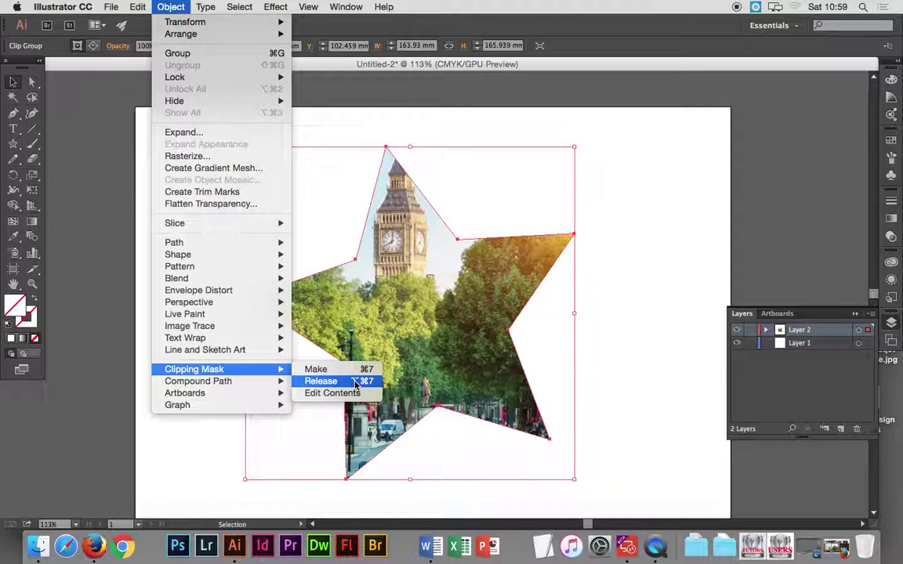
# - Release the clipping mask, deselect, then select the freed star path over the photo
pyautogui.click(355, 382)
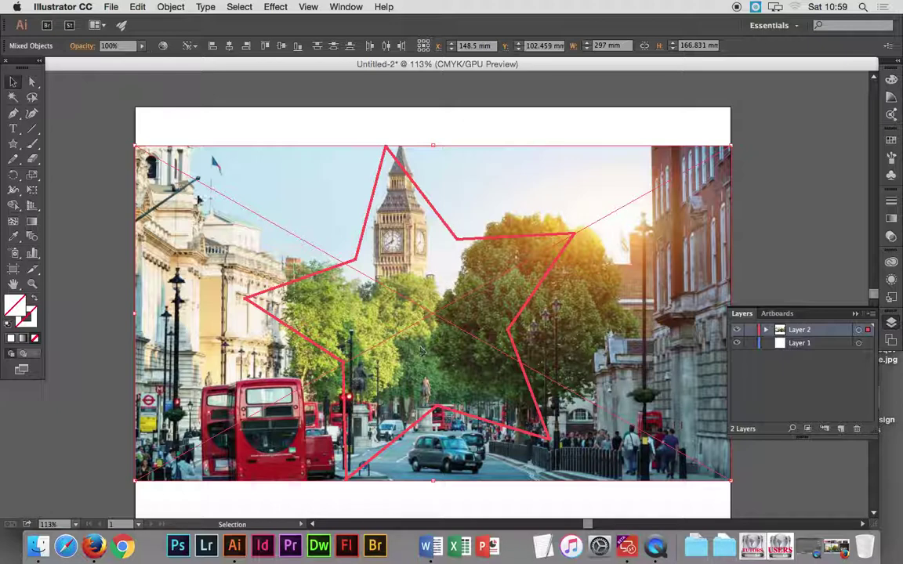
pyautogui.click(103, 147)
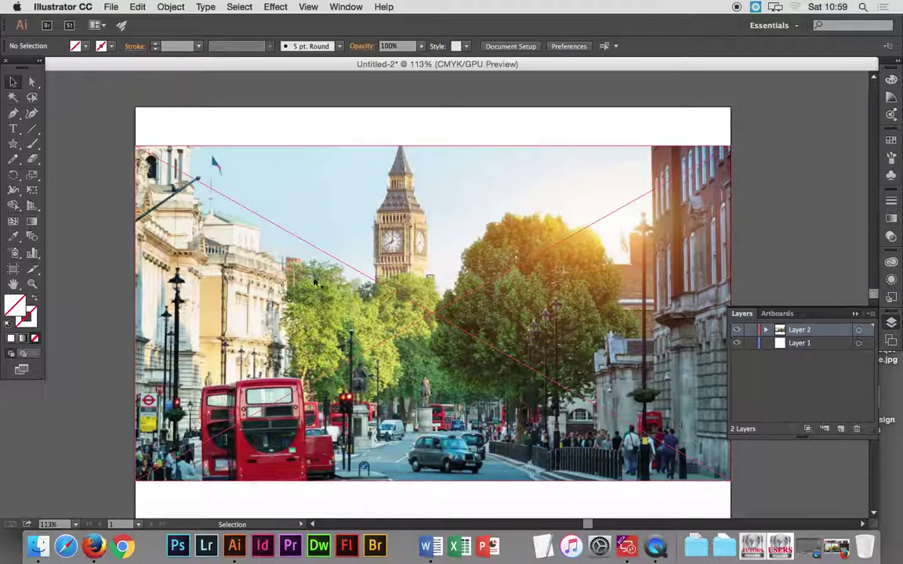
pyautogui.click(325, 272)
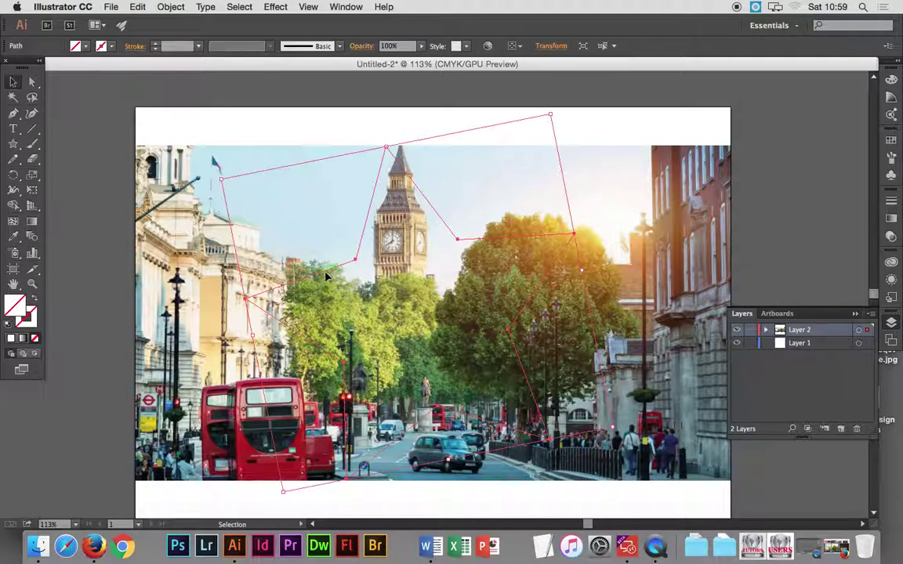